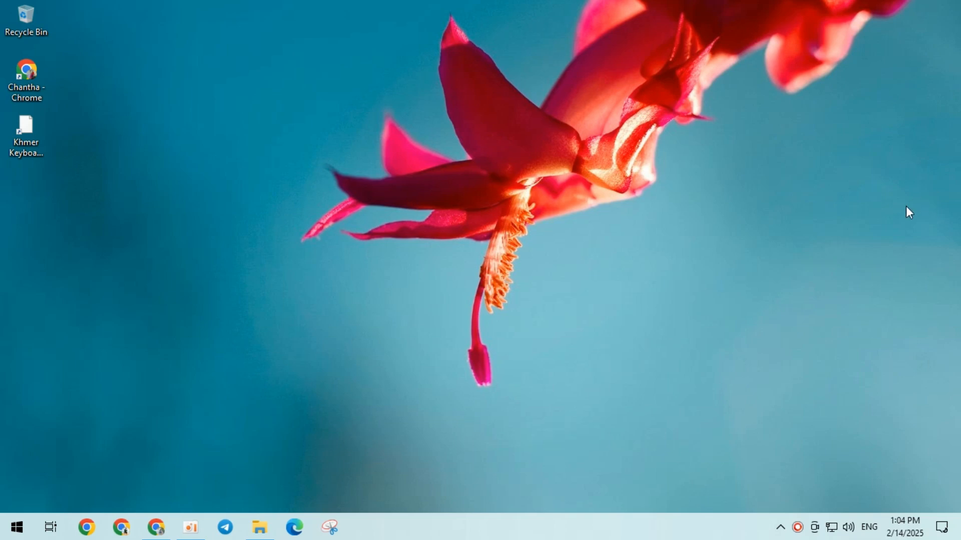
# Find and open Control Panel, and go to its Hardware and Sound category.
pyautogui.click(22, 530)
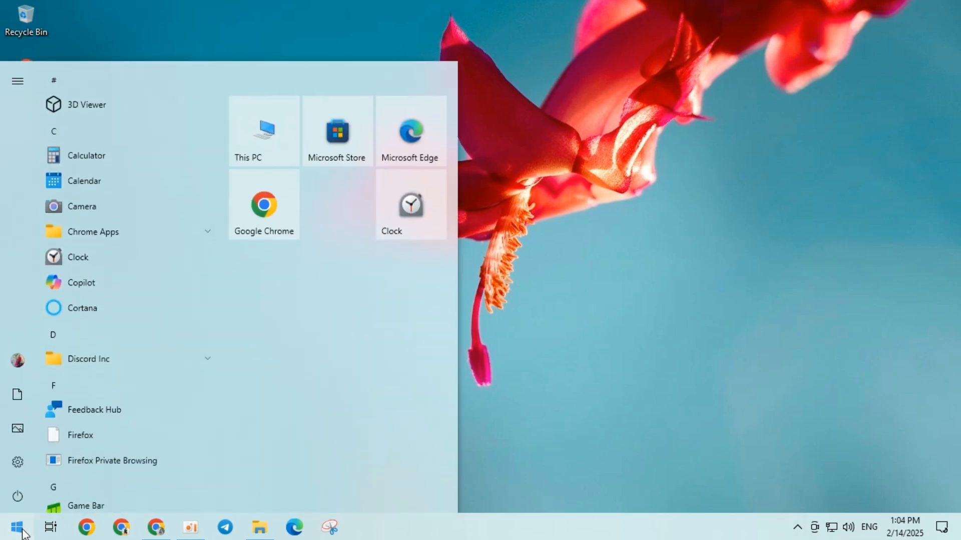
pyautogui.write('contr')
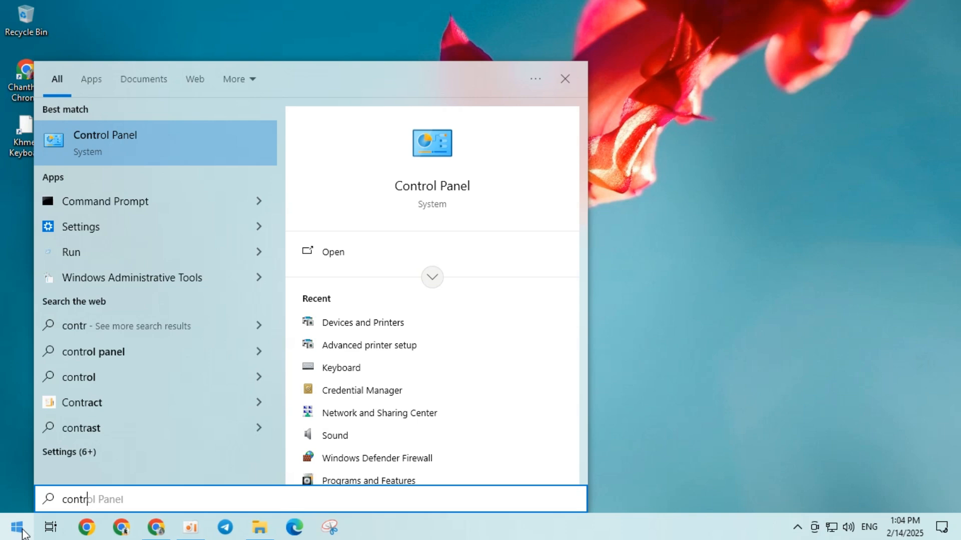
pyautogui.write('ol')
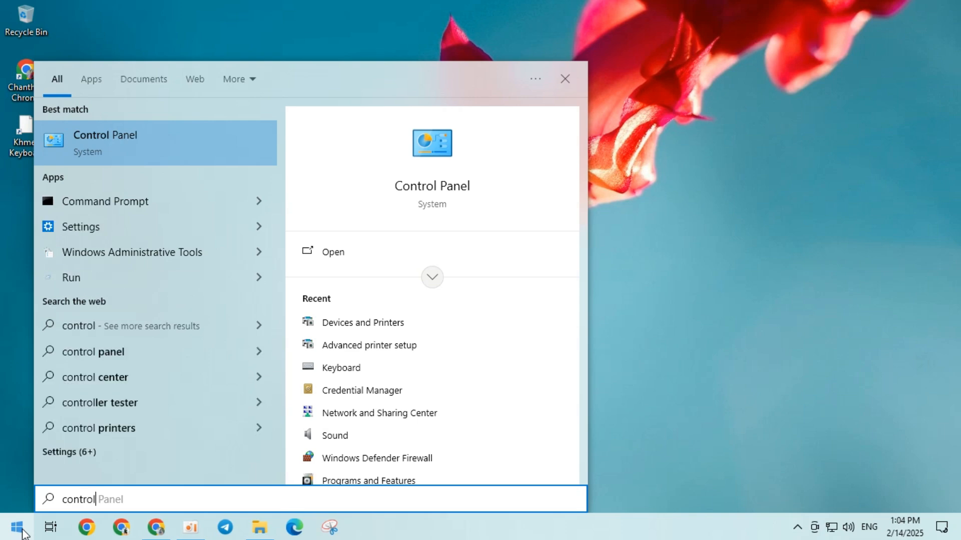
pyautogui.write(' panel')
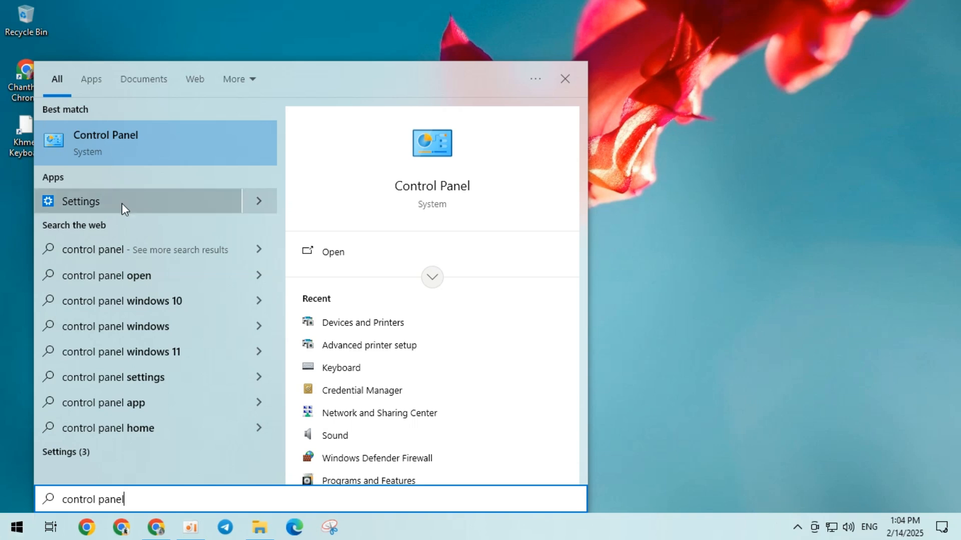
pyautogui.click(161, 148)
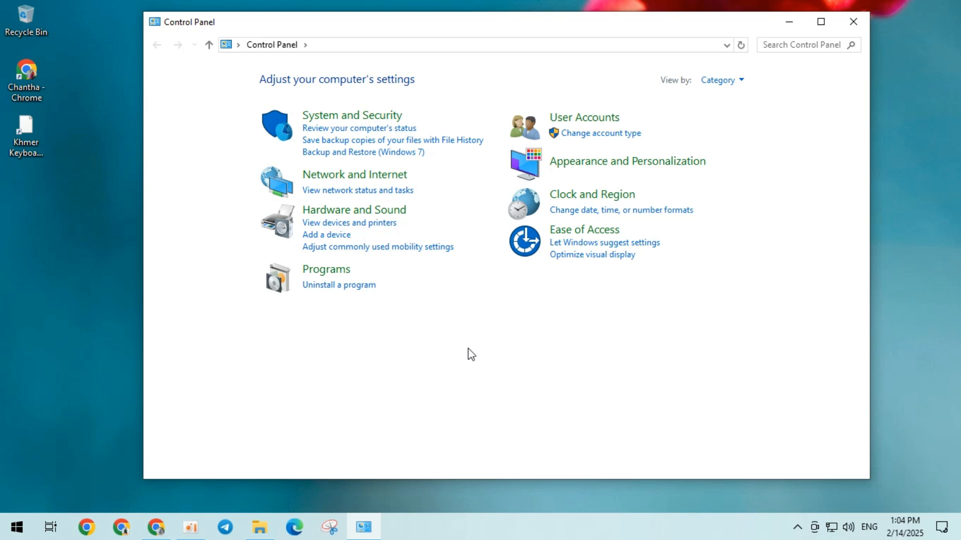
pyautogui.click(382, 211)
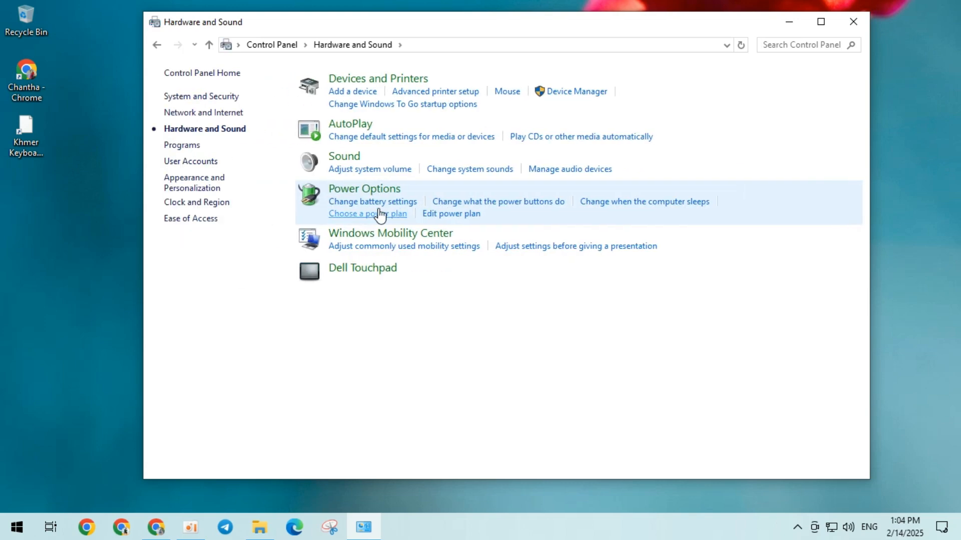
pyautogui.click(435, 92)
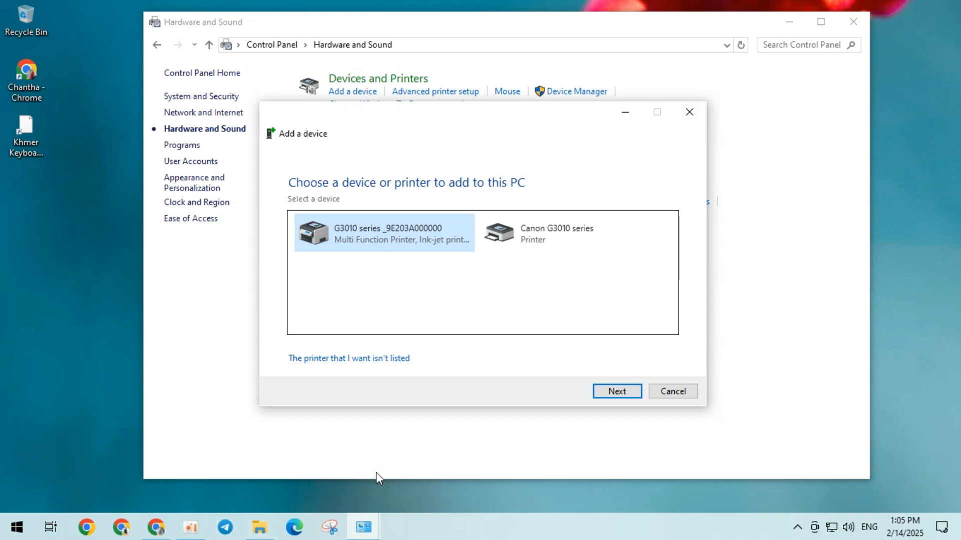
pyautogui.click(189, 525)
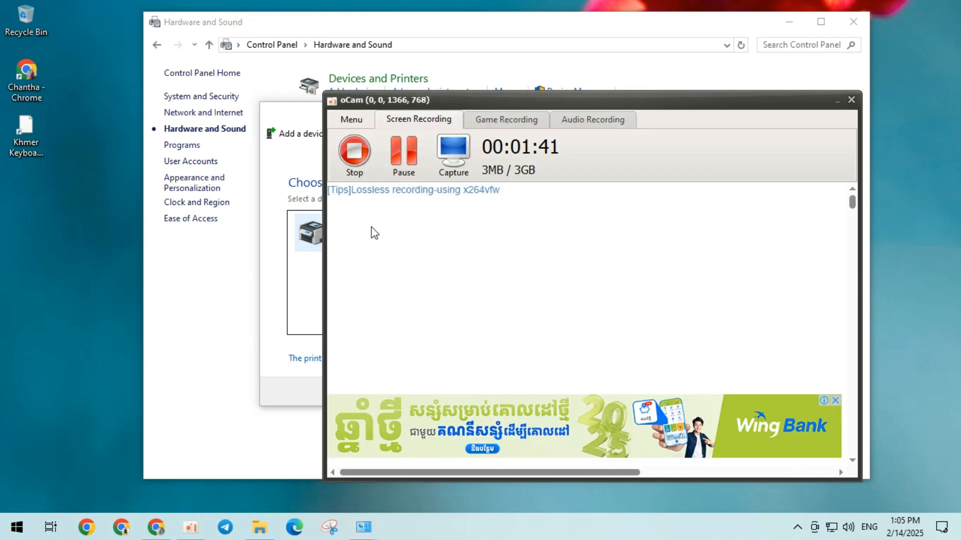
pyautogui.click(848, 103)
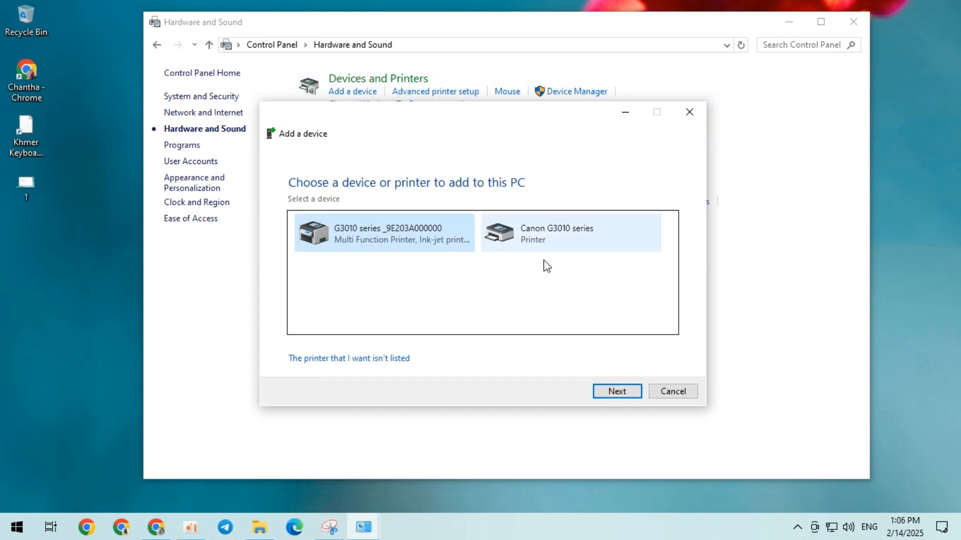
pyautogui.click(688, 110)
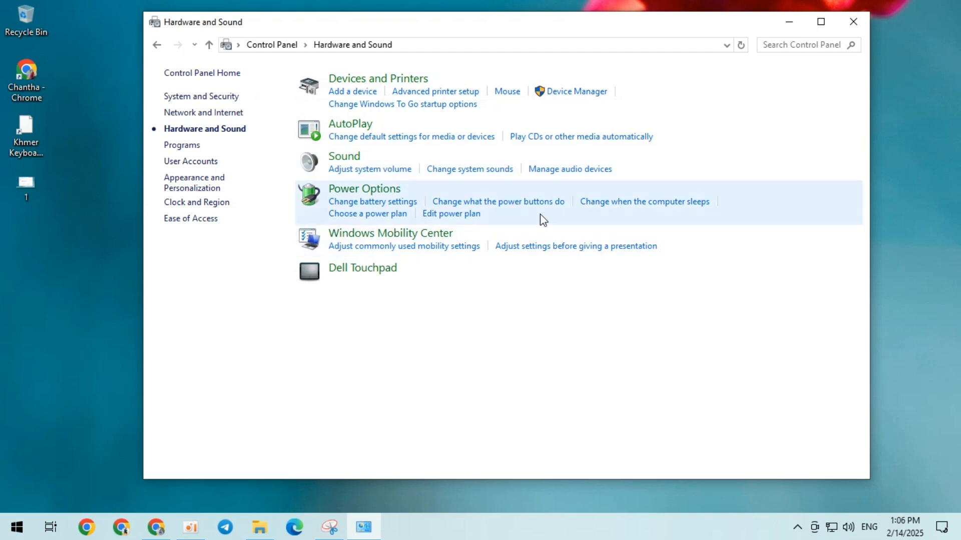
pyautogui.click(443, 96)
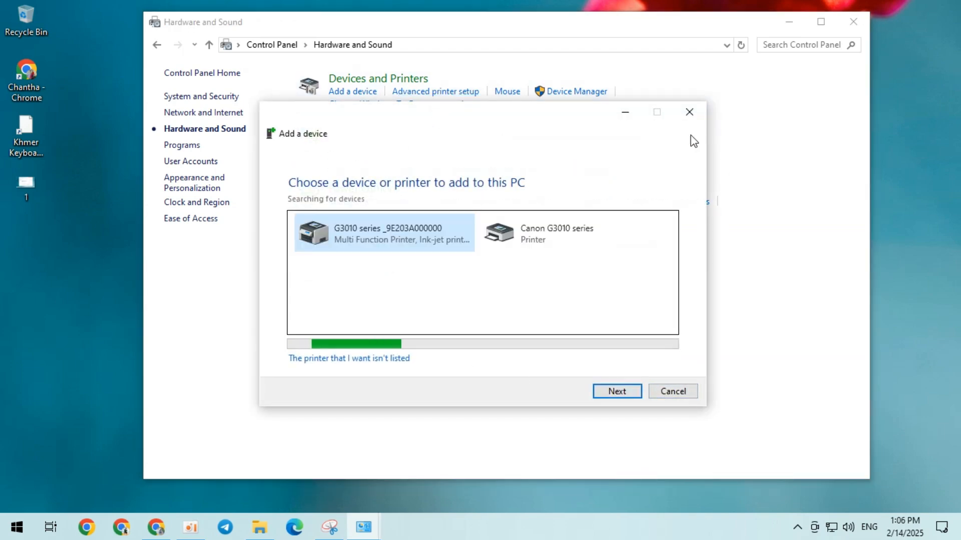
pyautogui.click(690, 113)
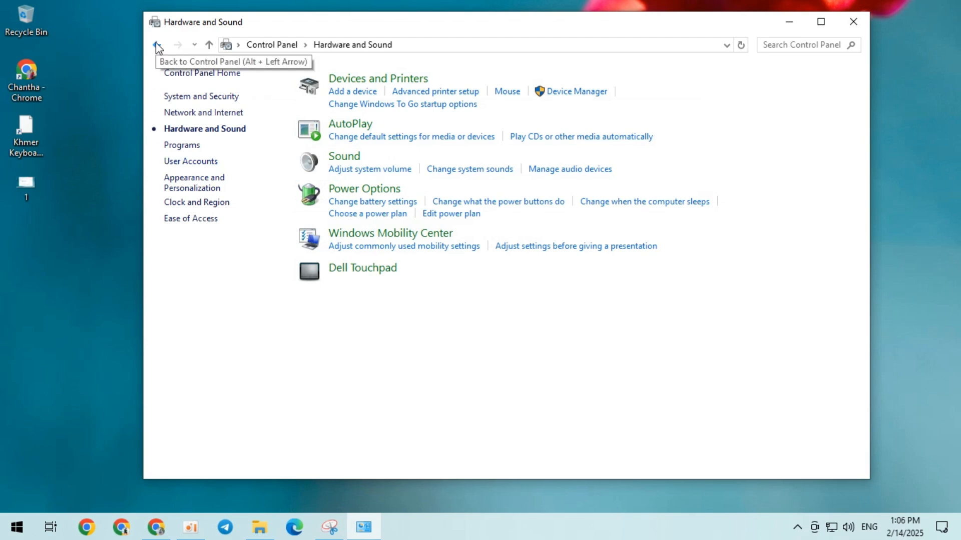
pyautogui.click(355, 93)
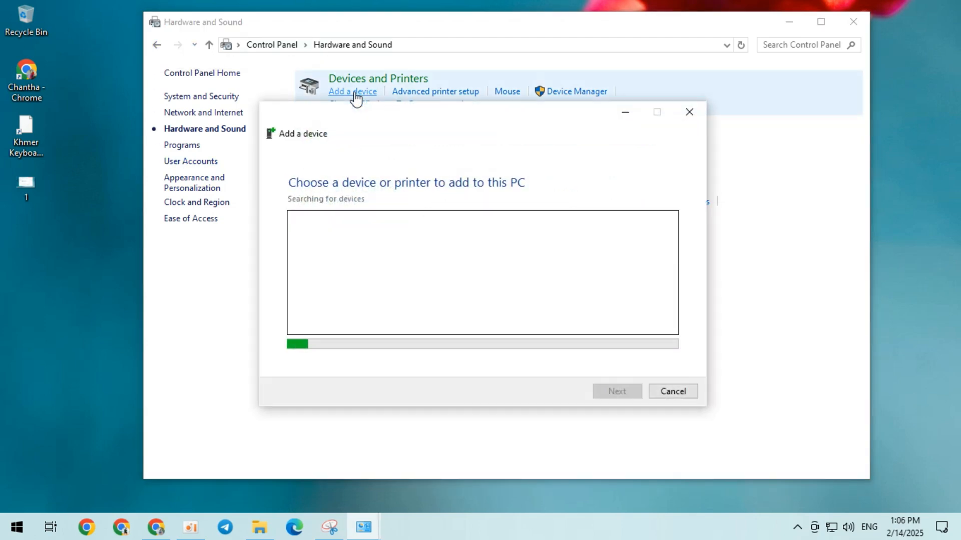
pyautogui.click(695, 112)
# Search Control Panel for "de" and open Devices and Printers from the results.
pyautogui.click(786, 48)
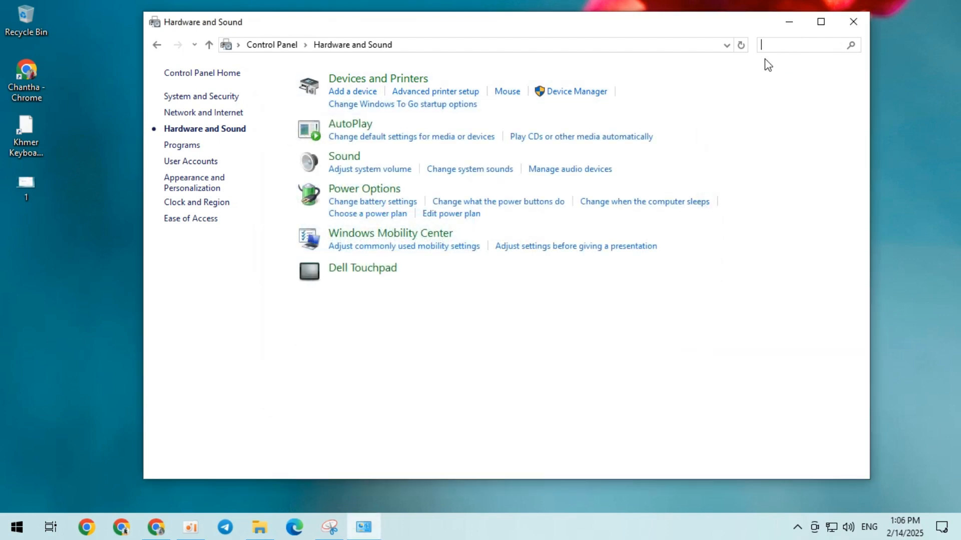
pyautogui.write('de')
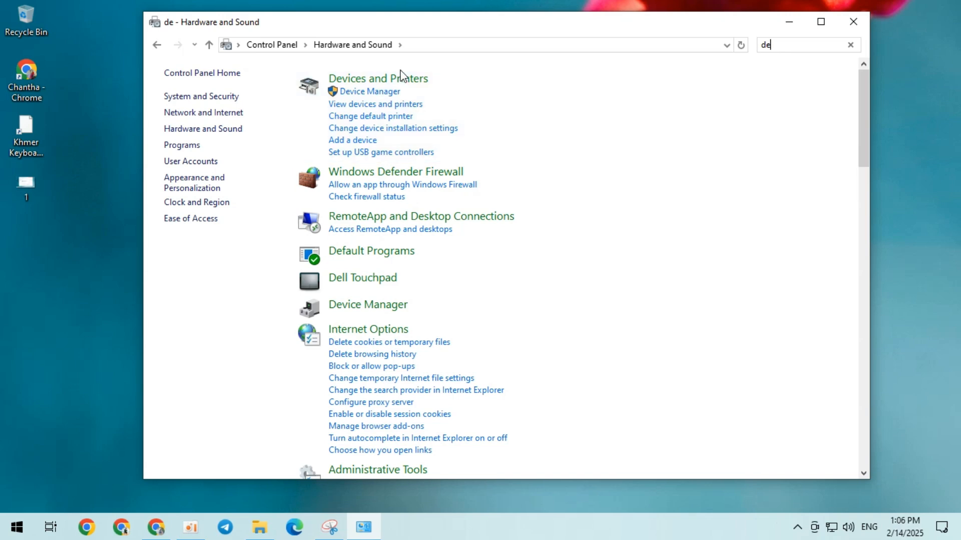
pyautogui.click(402, 83)
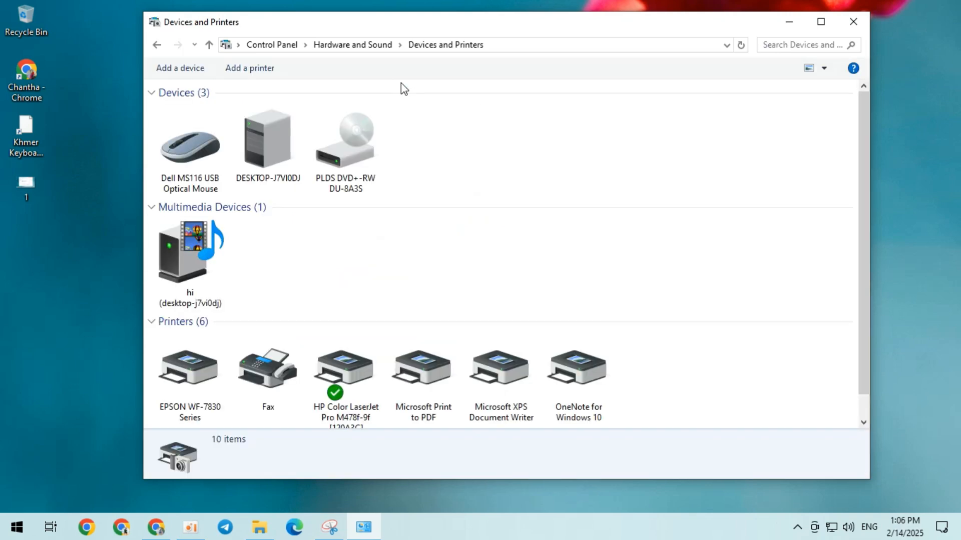
# Set the EPSON WF-7830 Series as the default printer.
pyautogui.click(191, 368)
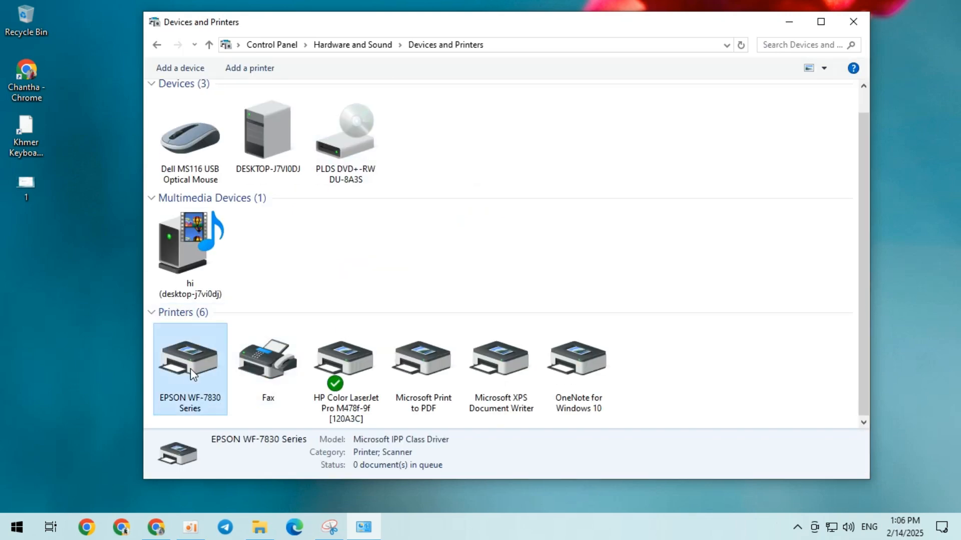
pyautogui.rightClick(190, 368)
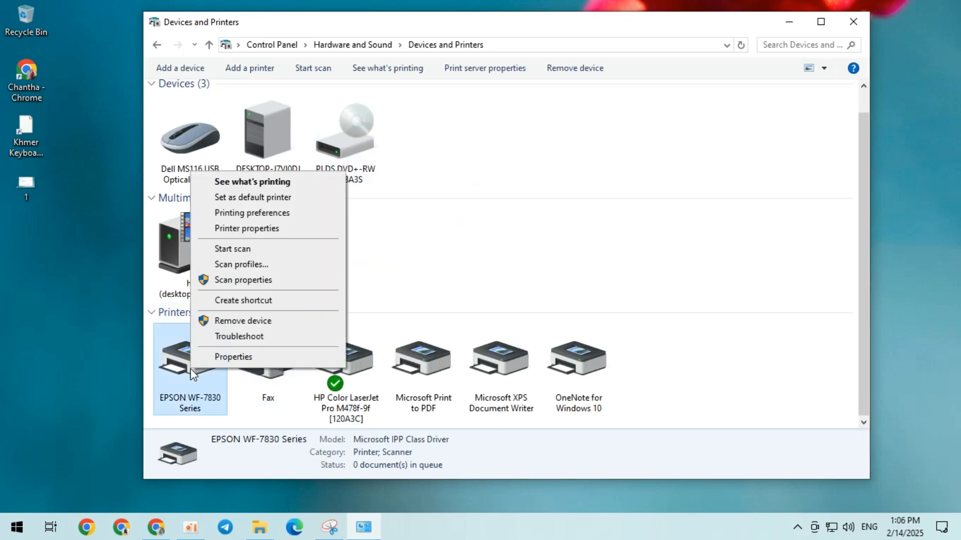
pyautogui.click(239, 199)
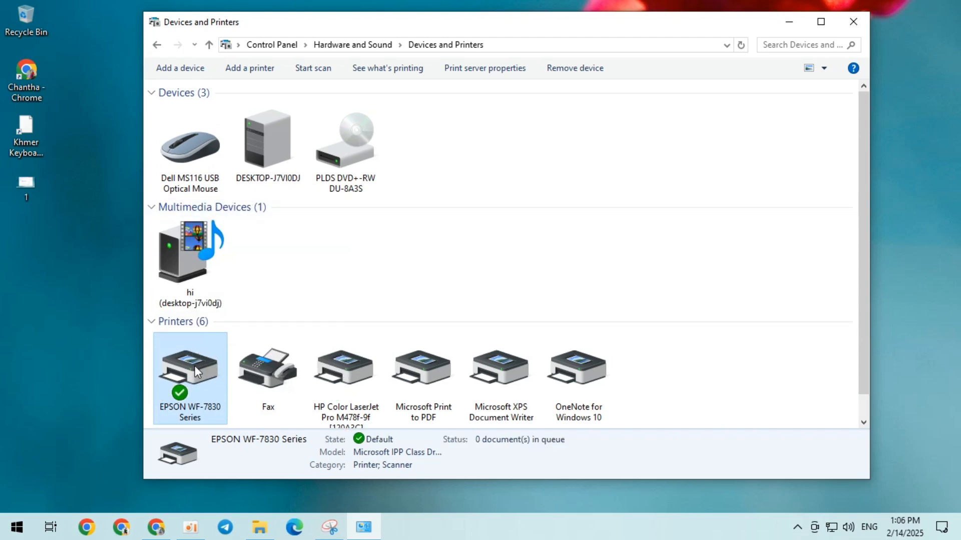
# Open the print queue of the EPSON WF-7830 Series and call up its printing preferences.
pyautogui.rightClick(181, 369)
pyautogui.click(262, 184)
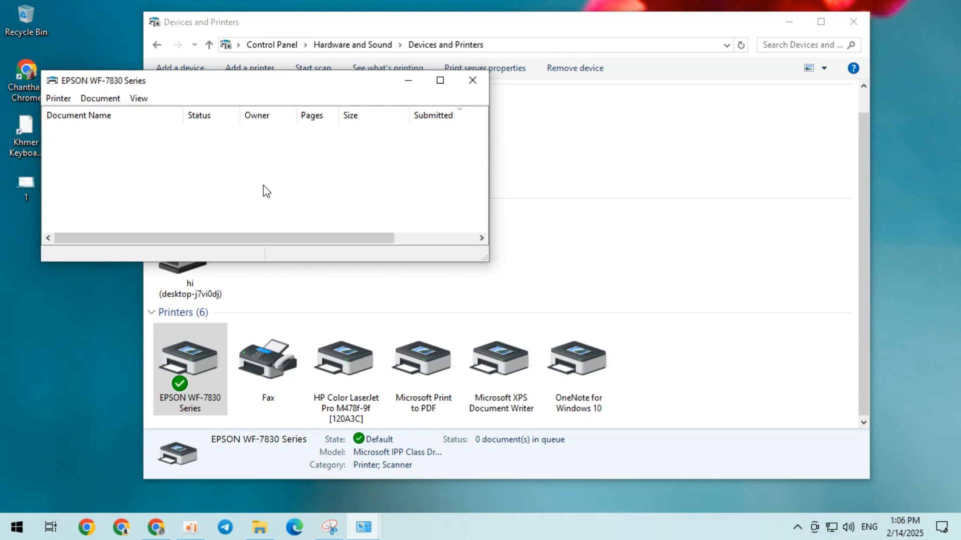
pyautogui.click(63, 99)
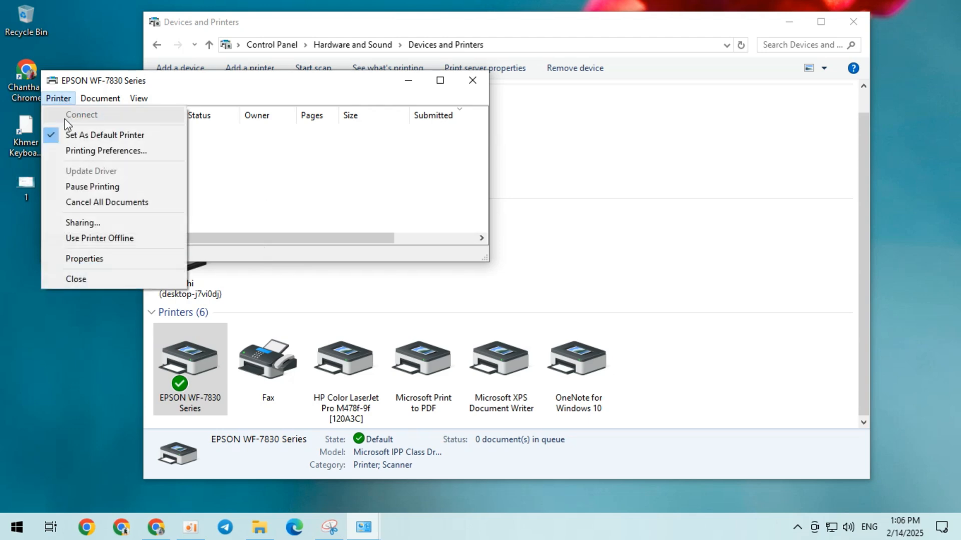
pyautogui.click(113, 153)
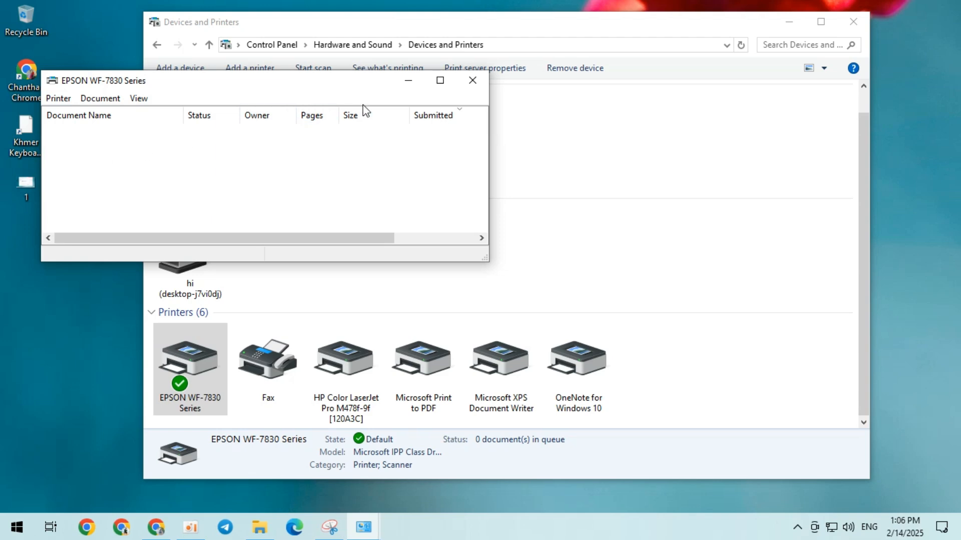
# Open the EPSON WF-7830 Series properties, review the sharing, advanced, color management and port settings, and unlock the sharing options.
pyautogui.click(65, 98)
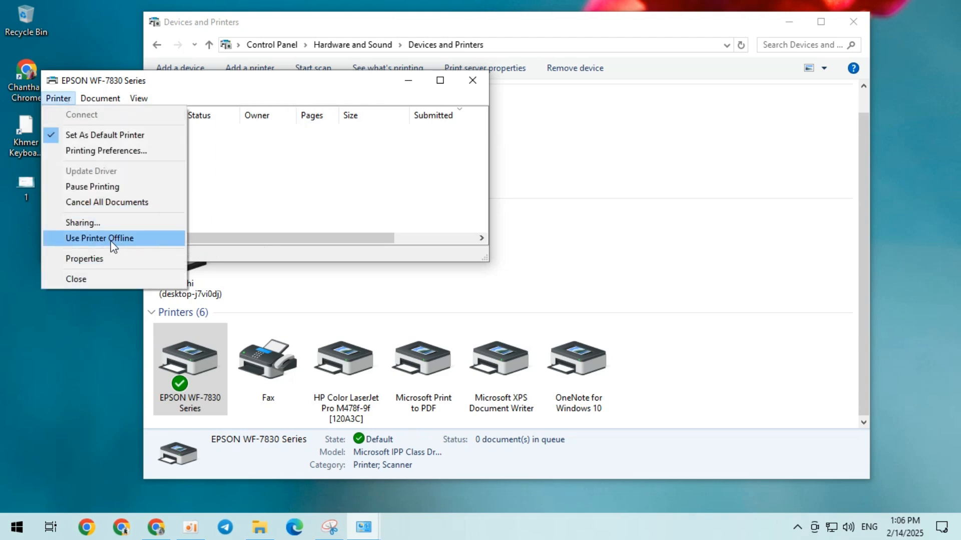
pyautogui.click(109, 259)
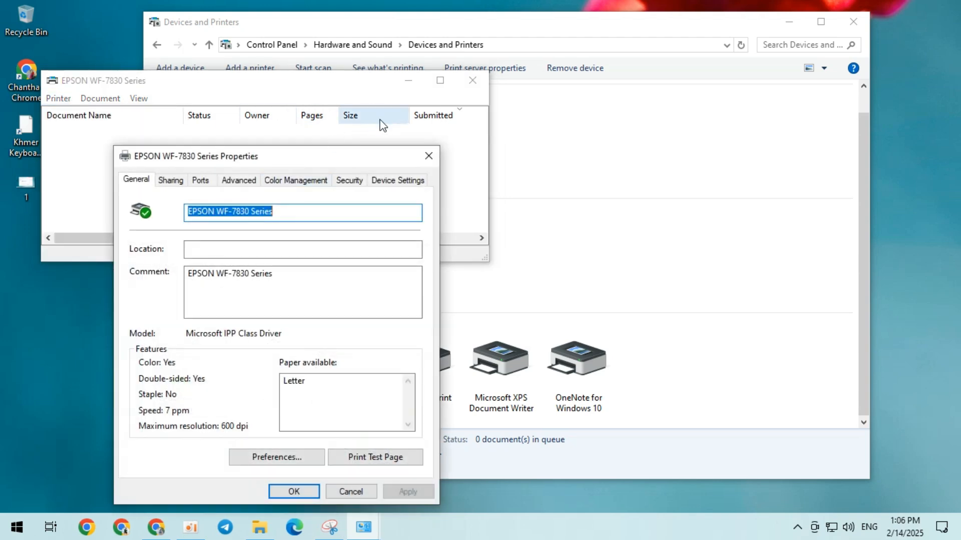
pyautogui.moveTo(290, 152); pyautogui.dragTo(437, 108)
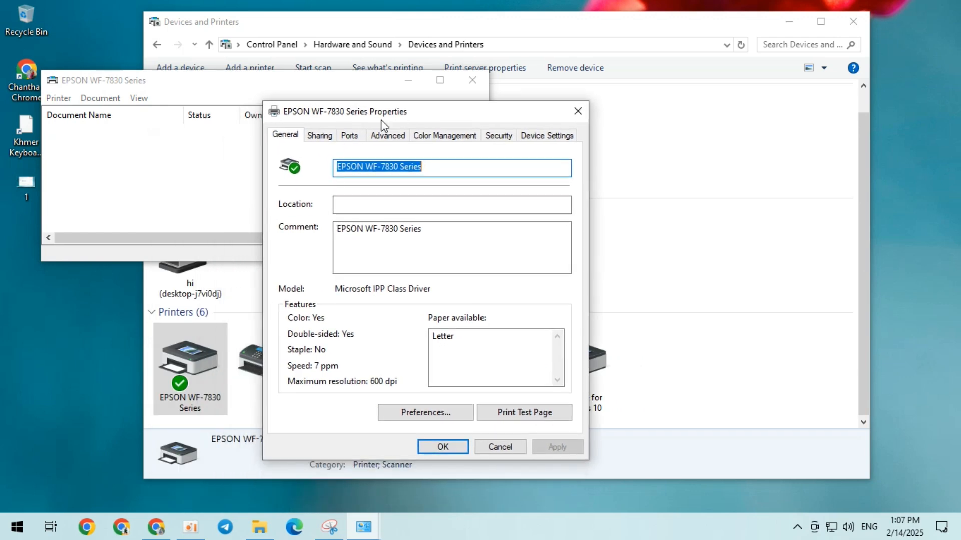
pyautogui.click(323, 137)
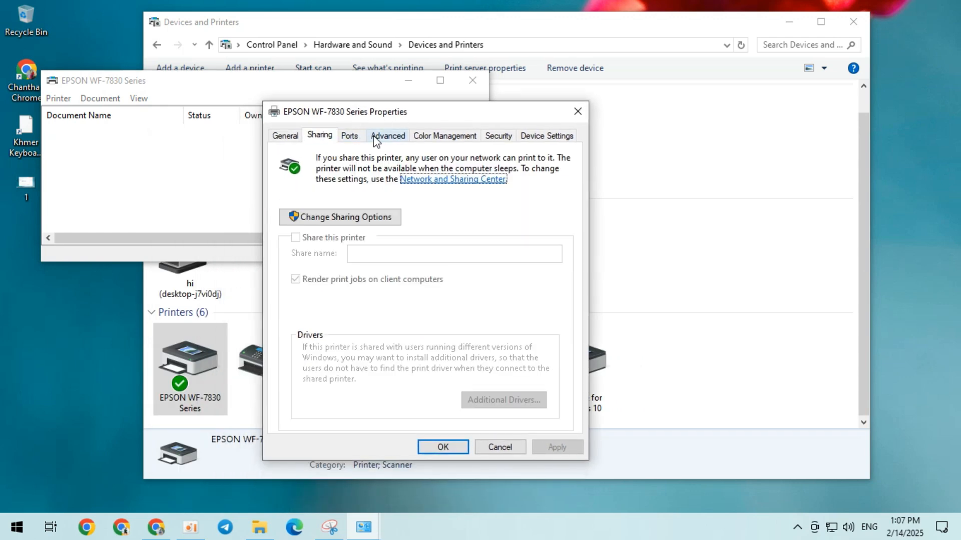
pyautogui.click(386, 136)
pyautogui.click(430, 138)
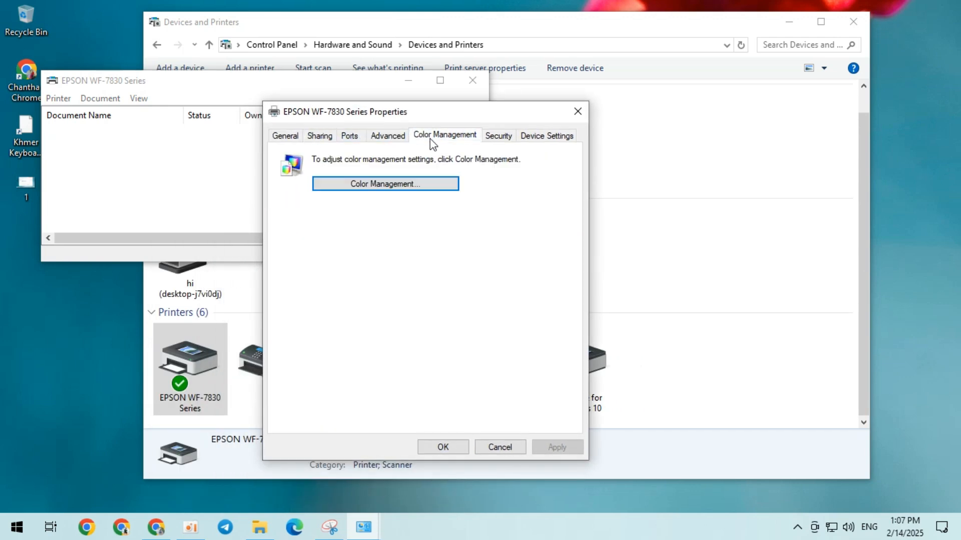
pyautogui.click(359, 140)
pyautogui.click(322, 142)
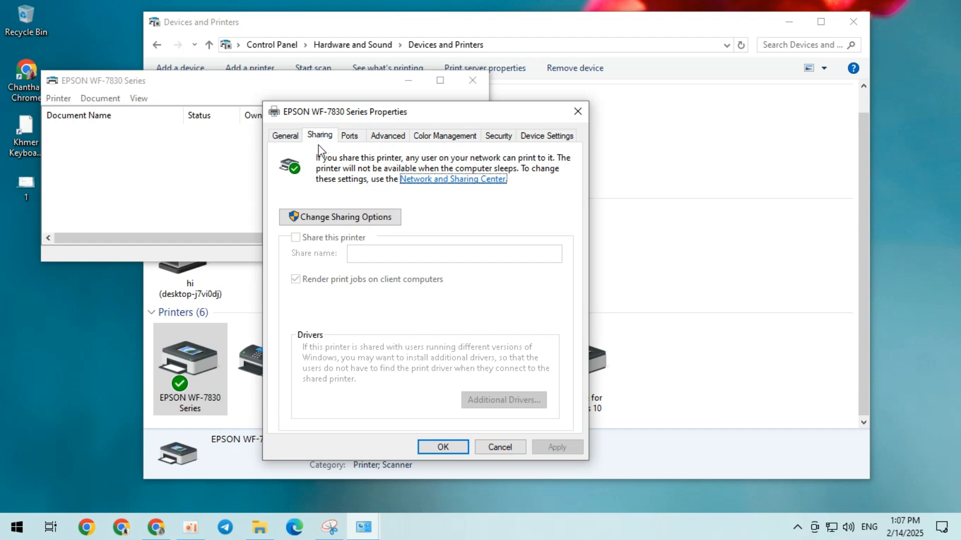
pyautogui.click(341, 221)
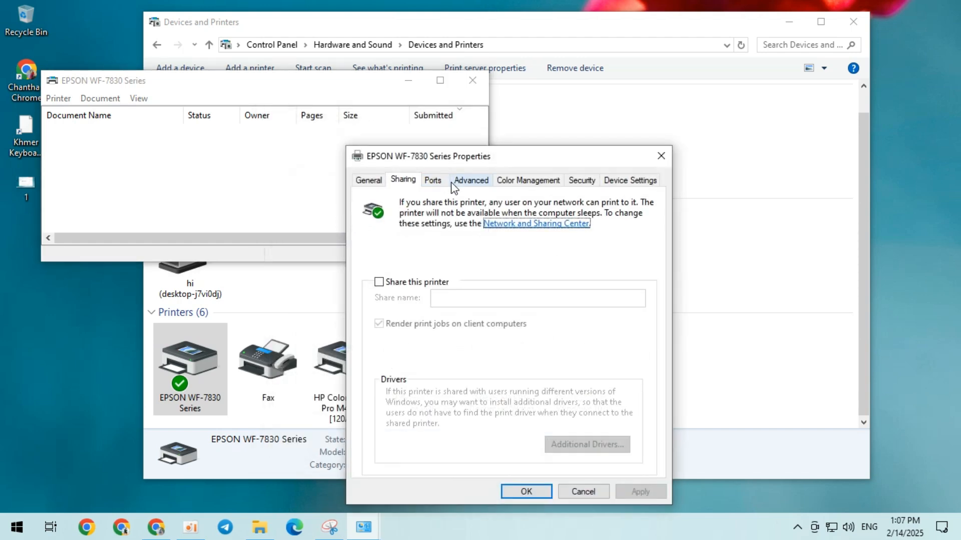
# Look through the list of ports available to the EPSON WF-7830 Series and close its properties.
pyautogui.click(436, 180)
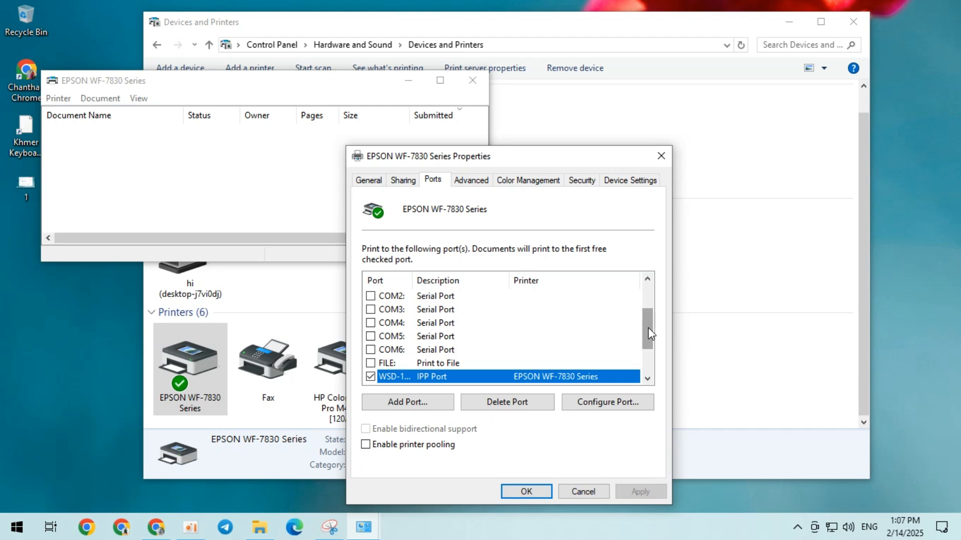
pyautogui.moveTo(647, 328); pyautogui.dragTo(641, 287)
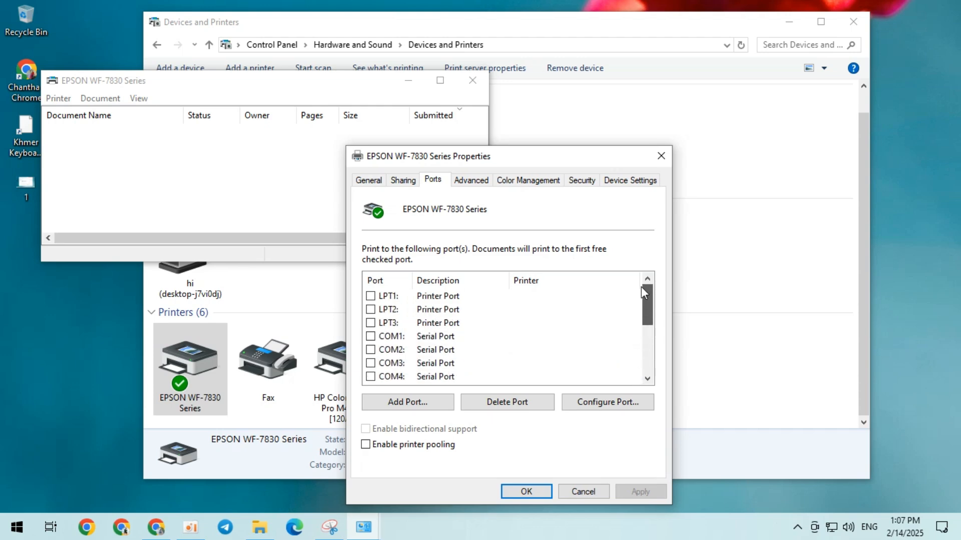
pyautogui.click(658, 157)
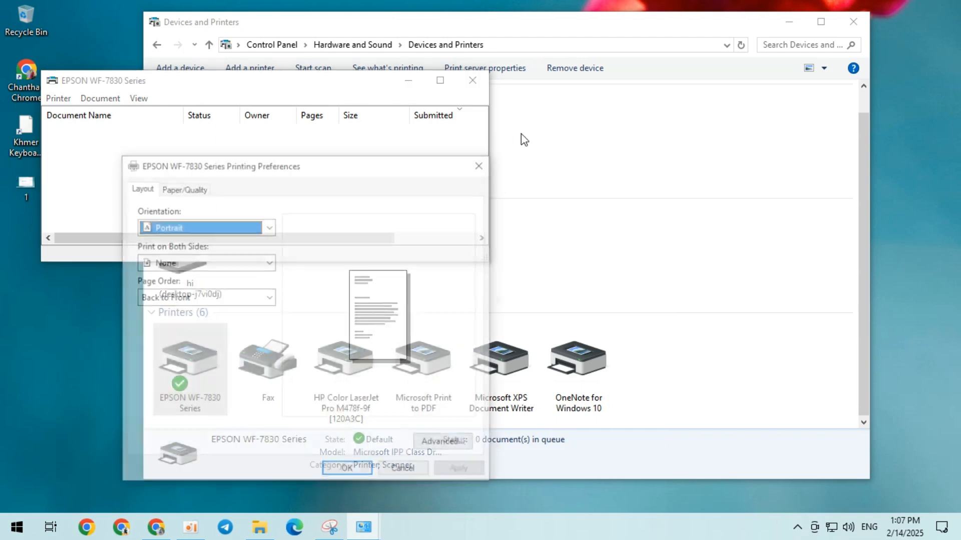
# Set the page orientation to Landscape in the EPSON WF-7830 Series printing preferences.
pyautogui.moveTo(357, 160); pyautogui.dragTo(499, 75)
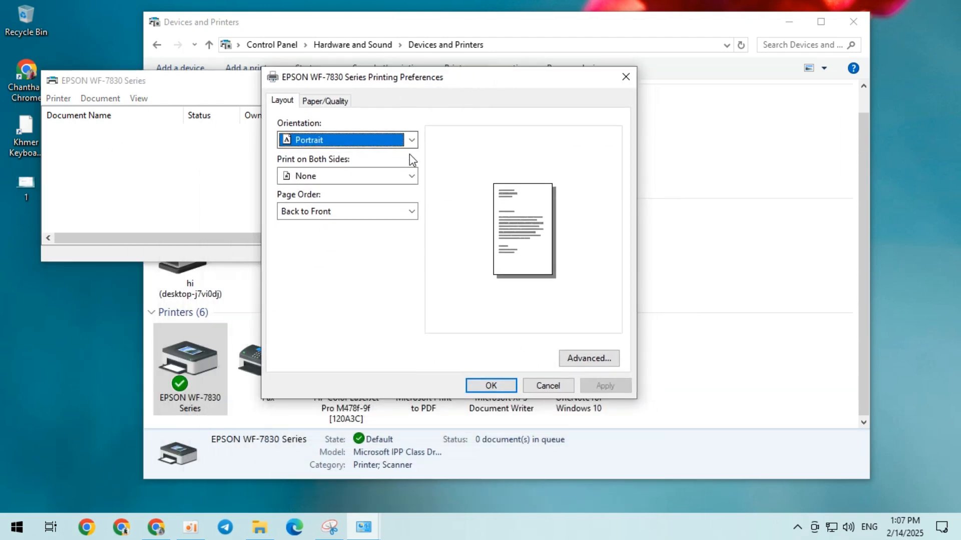
pyautogui.click(412, 140)
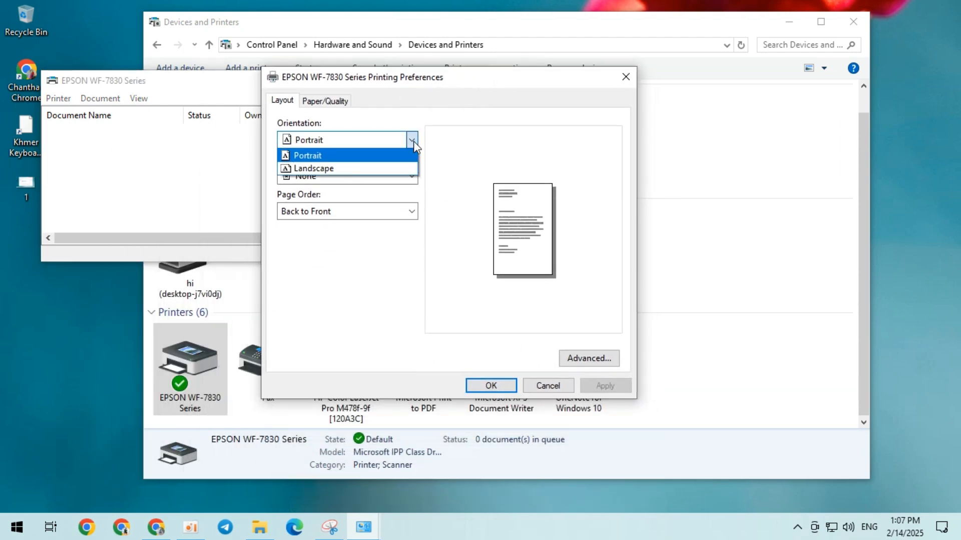
pyautogui.click(371, 169)
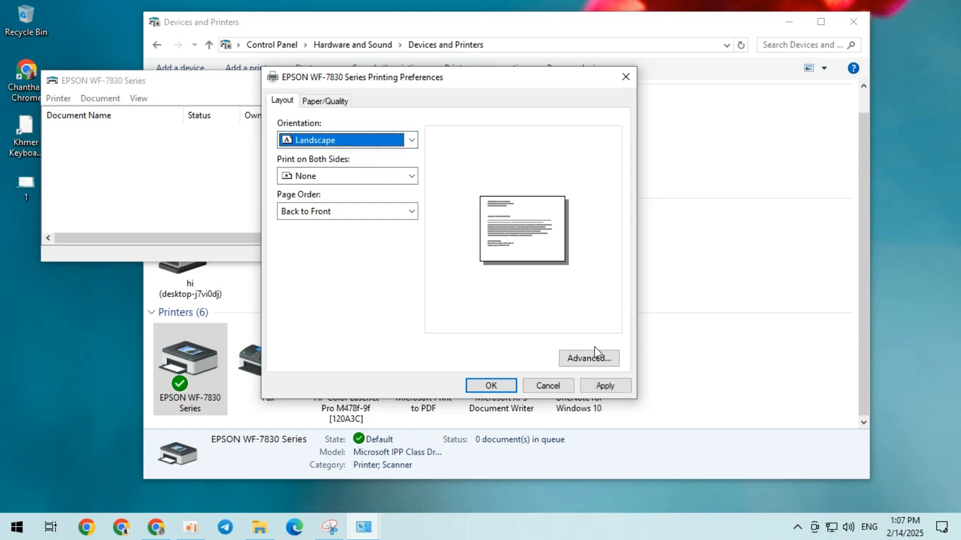
# Review the paper source, media and color settings and the advanced document options of the EPSON WF-7830 Series, discarding any changes there.
pyautogui.click(325, 101)
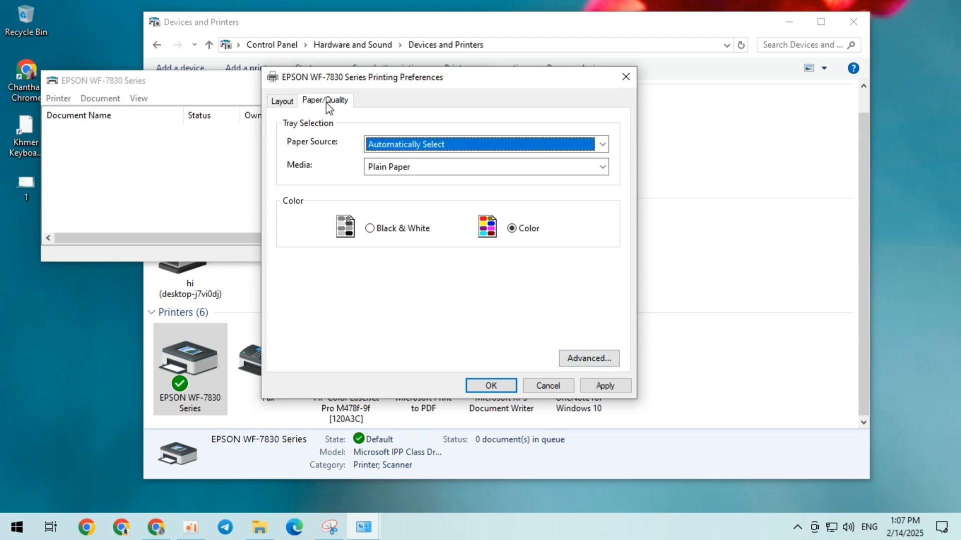
pyautogui.click(601, 170)
pyautogui.click(563, 119)
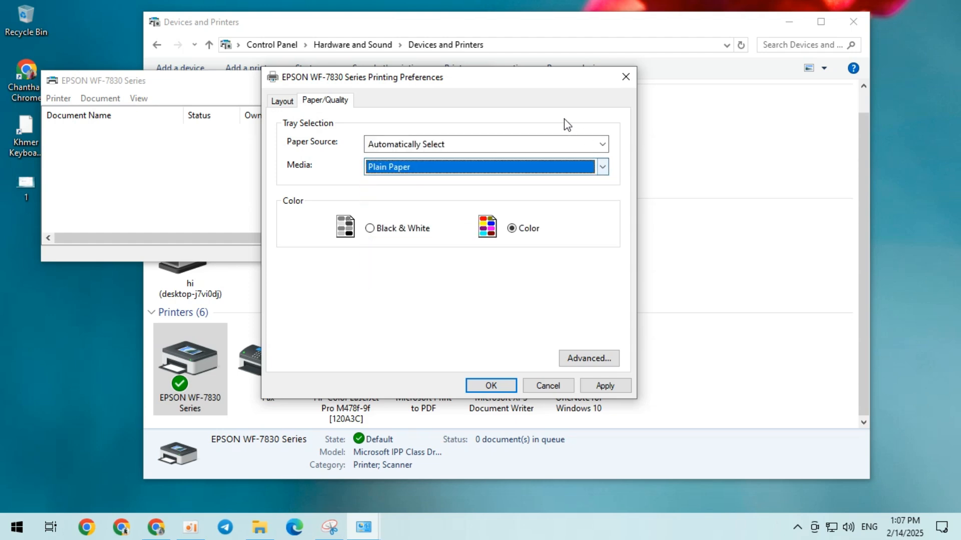
pyautogui.click(292, 103)
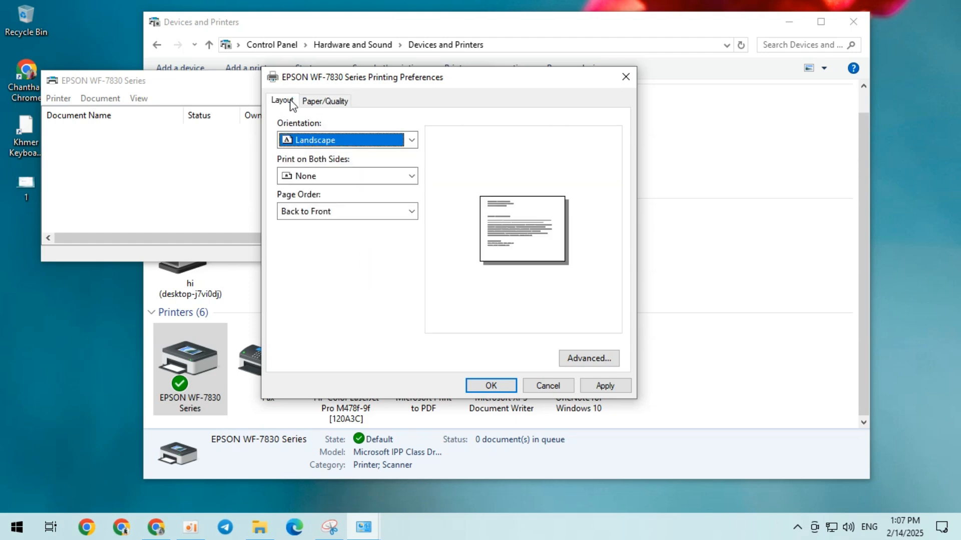
pyautogui.click(589, 355)
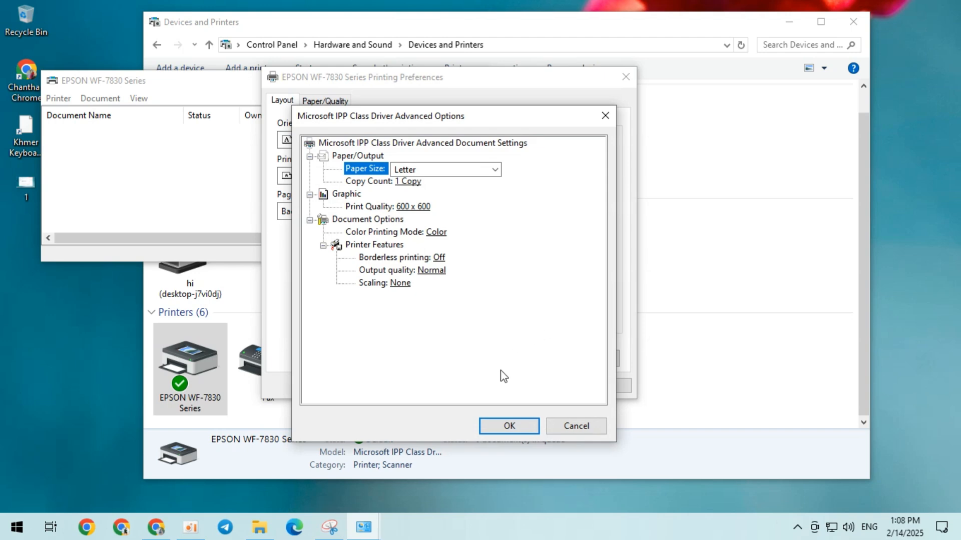
pyautogui.click(575, 425)
# Apply and confirm the printing preferences, and close the print queue and the Devices and Printers window.
pyautogui.click(607, 385)
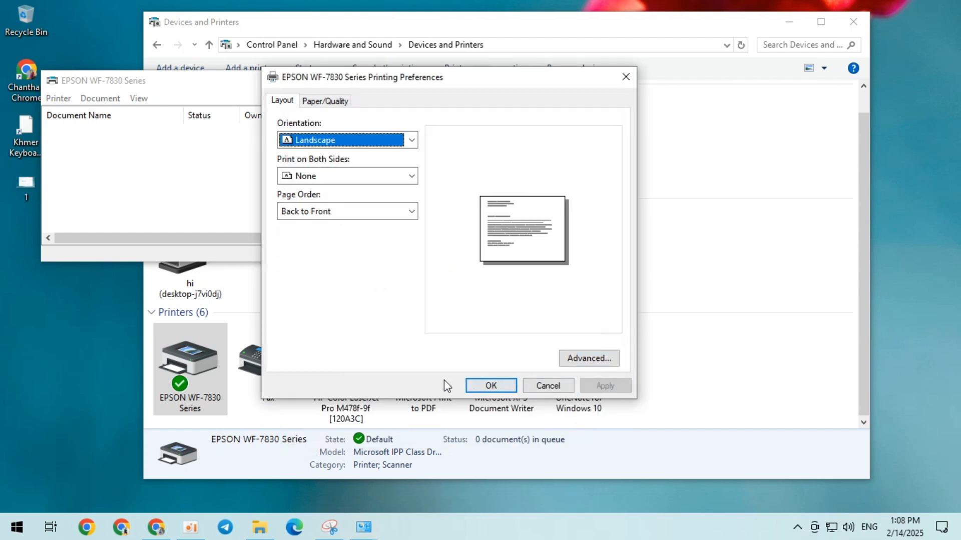
pyautogui.click(490, 387)
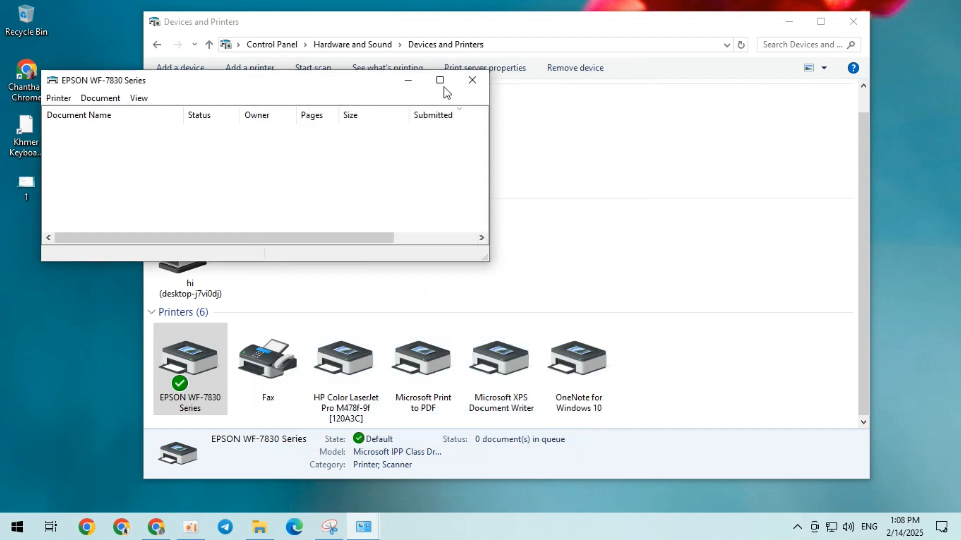
pyautogui.click(472, 80)
pyautogui.click(853, 22)
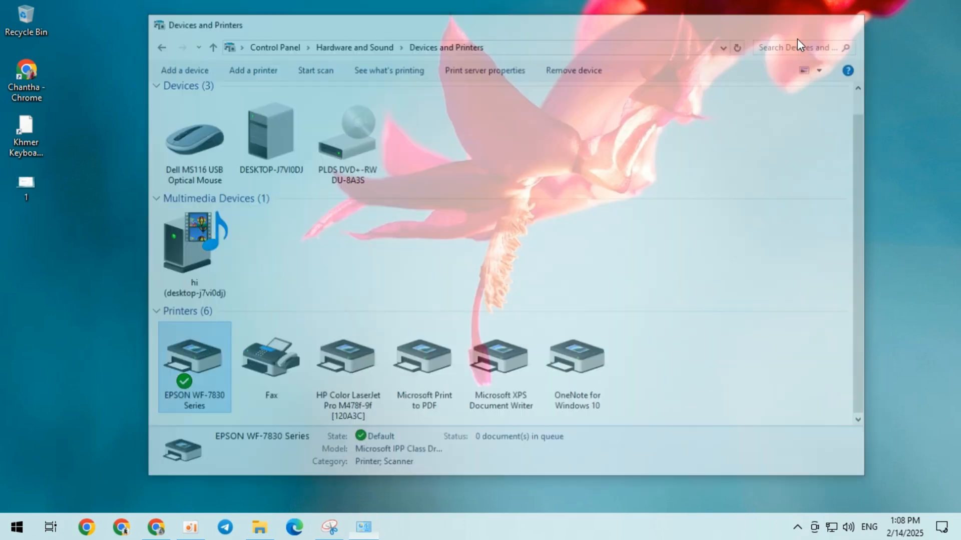
# Bring up the Windows shutdown and sign-out choices to locate the Restart option.
pyautogui.rightClick(17, 526)
pyautogui.moveTo(145, 487)
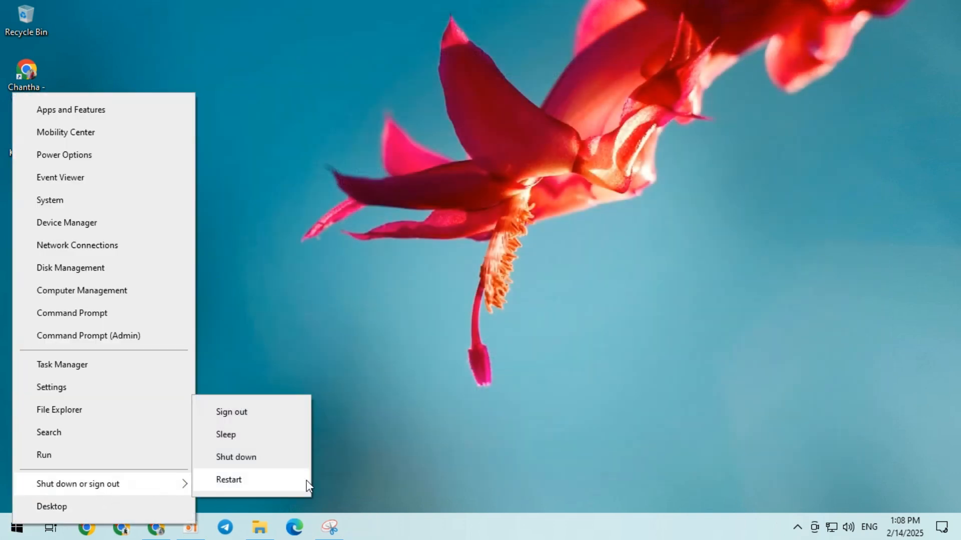
pyautogui.click(232, 483)
pyautogui.click(190, 527)
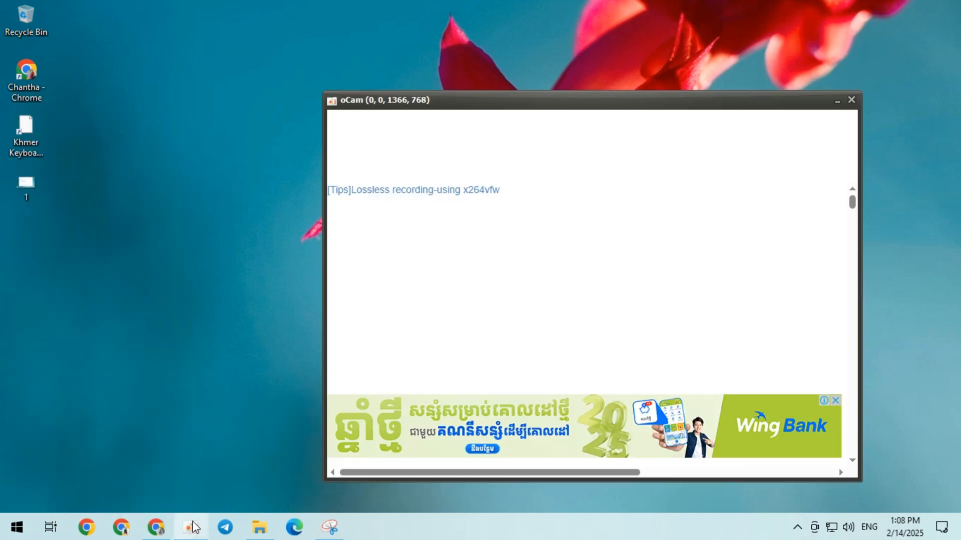